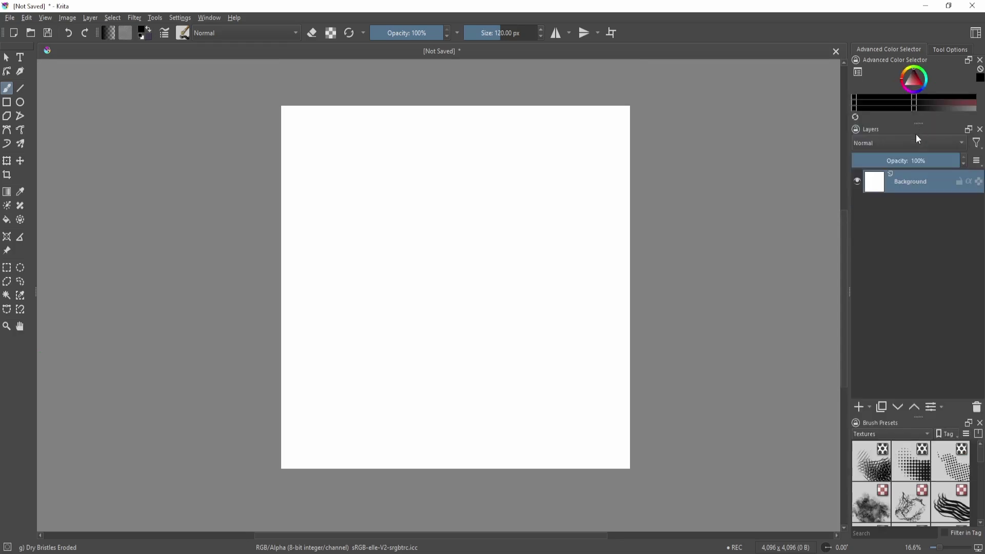
Resize the right-hand dockers to give Brush Presets more height, then dock the Advanced Color Selector beside the toolbox.
{"action": "left_click_drag", "start_coordinate": [920, 129], "coordinate": [934, 264]}
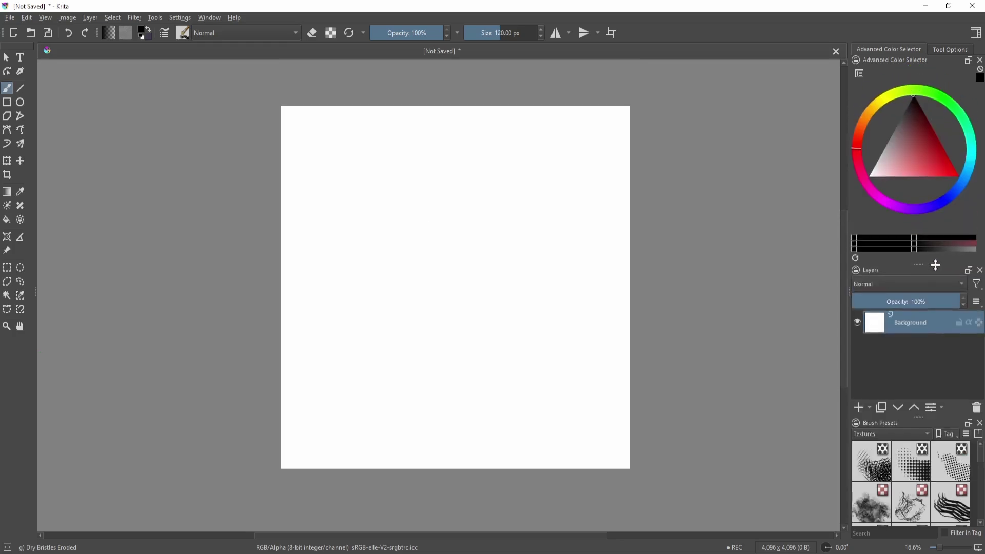
{"action": "left_click_drag", "start_coordinate": [918, 415], "coordinate": [919, 373]}
{"action": "left_click_drag", "start_coordinate": [918, 264], "coordinate": [919, 230]}
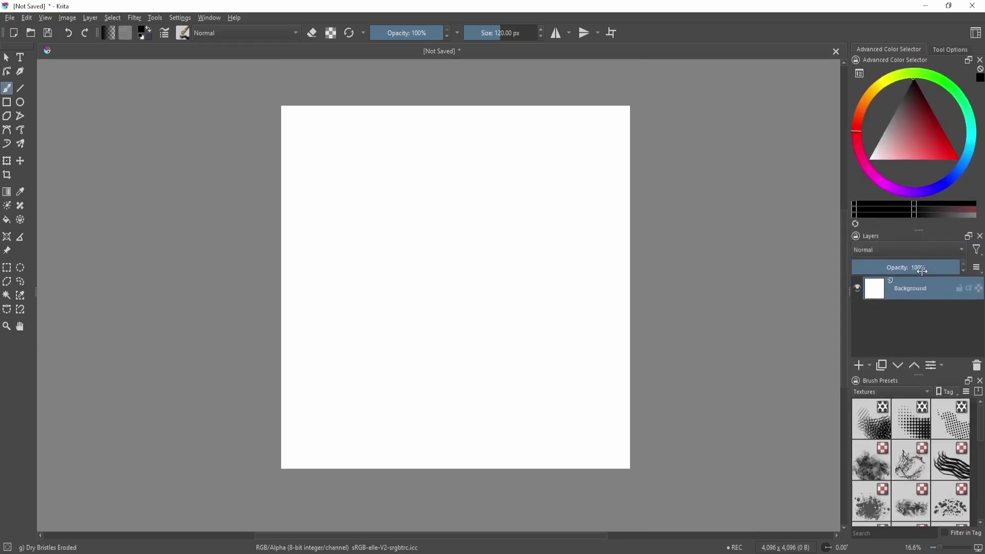
{"action": "left_click_drag", "start_coordinate": [920, 376], "coordinate": [919, 353]}
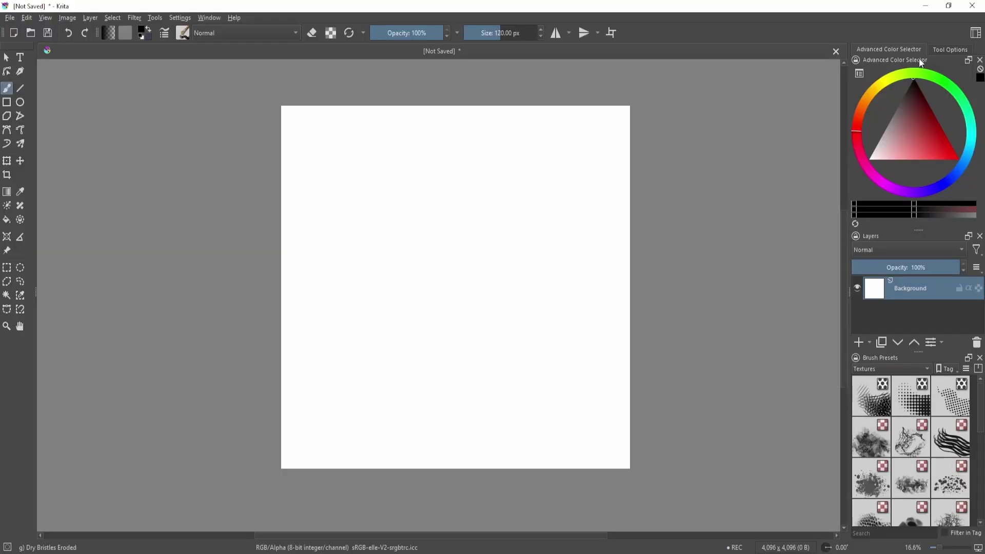
{"action": "mouse_move", "coordinate": [915, 57]}
{"action": "left_mouse_down"}
{"action": "mouse_move", "coordinate": [420, 144]}
{"action": "mouse_move", "coordinate": [49, 420]}
{"action": "mouse_move", "coordinate": [32, 288]}
{"action": "mouse_move", "coordinate": [30, 300]}
{"action": "left_mouse_up"}
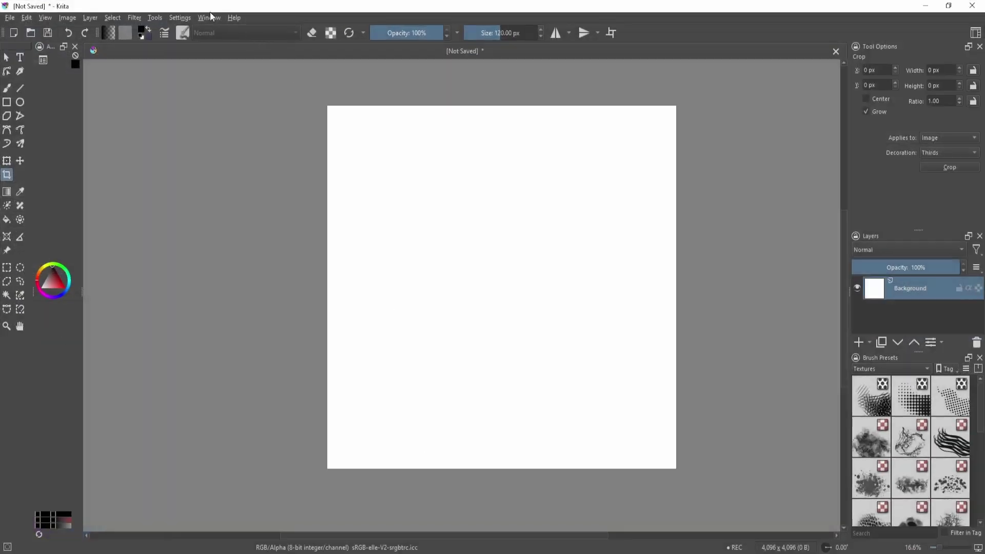
Turn on the Quick Settings Docker from the Settings > Dockers menu.
{"action": "left_click", "coordinate": [209, 17]}
{"action": "mouse_move", "coordinate": [191, 18]}
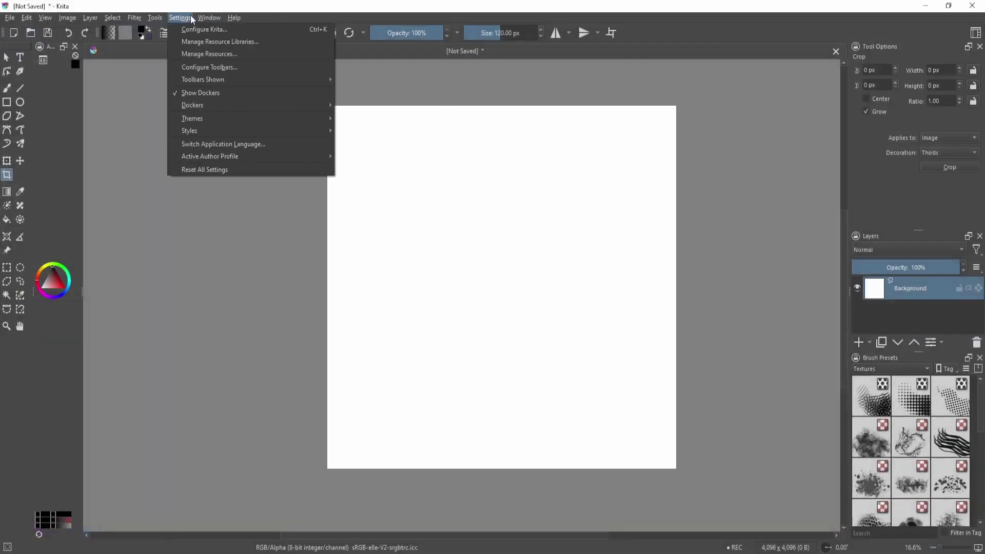
{"action": "mouse_move", "coordinate": [201, 105]}
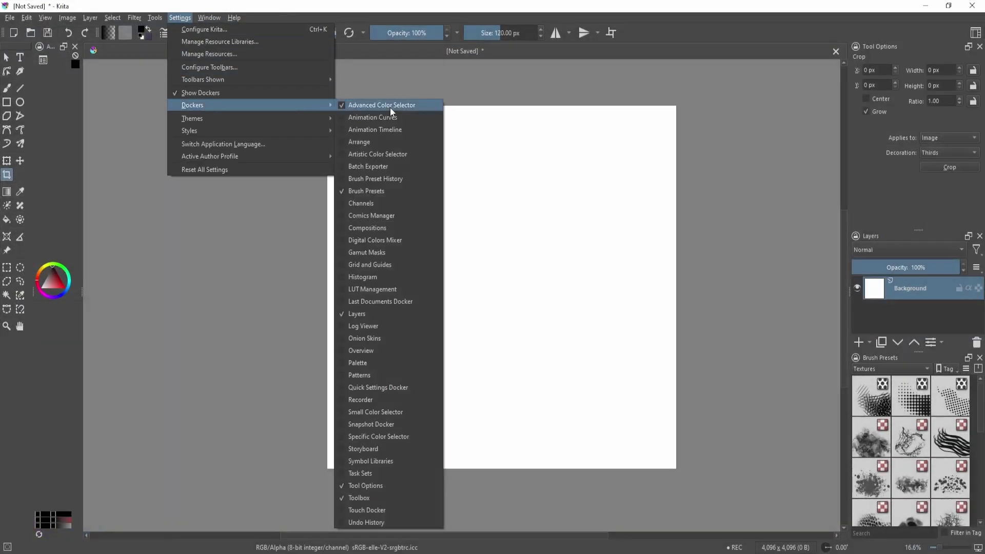
{"action": "left_click", "coordinate": [381, 387]}
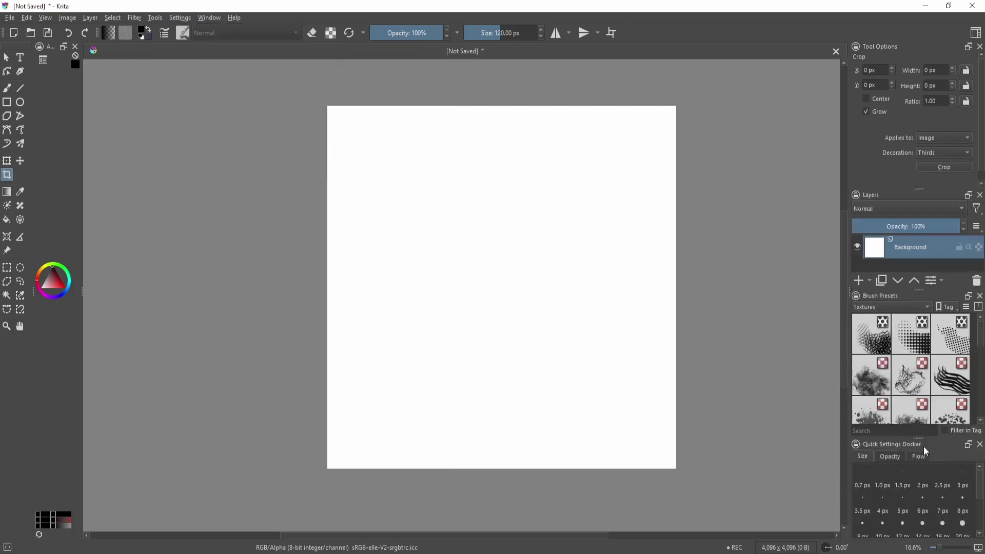
Dock Quick Settings above the colour selector, widen that column, and float Brush Presets over the canvas.
{"action": "left_click_drag", "start_coordinate": [924, 448], "coordinate": [51, 63]}
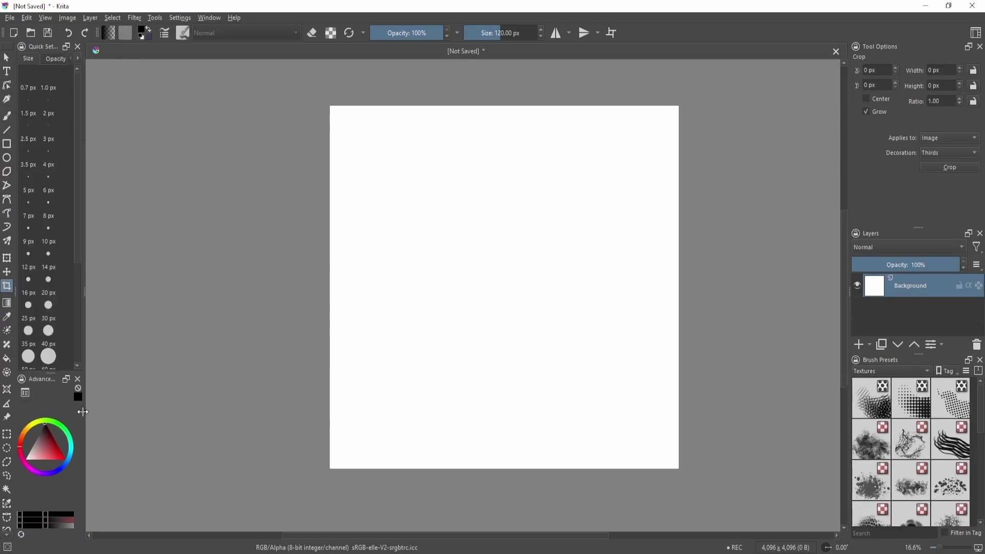
{"action": "left_click_drag", "start_coordinate": [83, 412], "coordinate": [143, 410]}
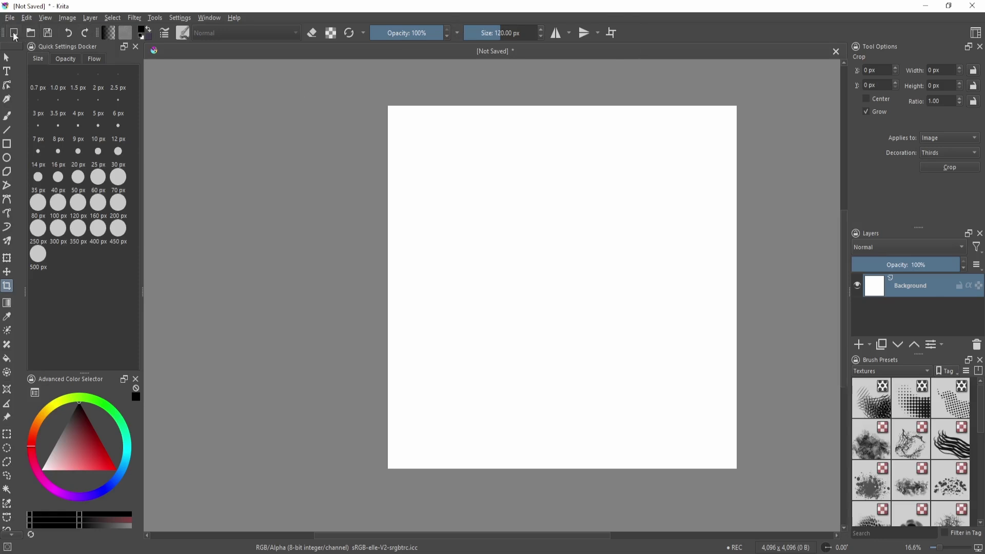
{"action": "mouse_move", "coordinate": [97, 32]}
{"action": "left_mouse_down"}
{"action": "mouse_move", "coordinate": [112, 239]}
{"action": "mouse_move", "coordinate": [67, 380]}
{"action": "mouse_move", "coordinate": [176, 361]}
{"action": "mouse_move", "coordinate": [150, 389]}
{"action": "mouse_move", "coordinate": [106, 374]}
{"action": "mouse_move", "coordinate": [21, 55]}
{"action": "left_mouse_up"}
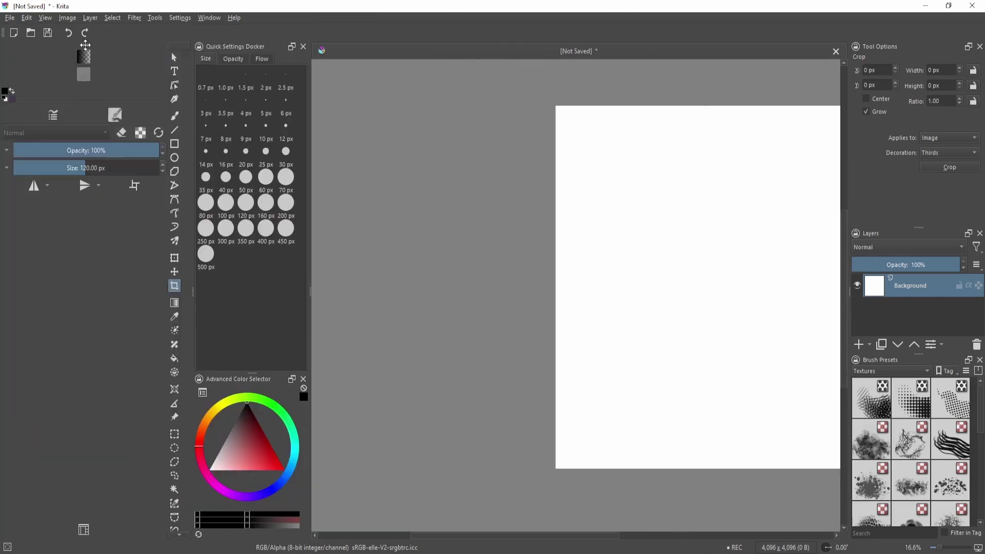
{"action": "mouse_move", "coordinate": [85, 44]}
{"action": "left_mouse_down"}
{"action": "mouse_move", "coordinate": [137, 380]}
{"action": "mouse_move", "coordinate": [137, 518]}
{"action": "mouse_move", "coordinate": [176, 540]}
{"action": "mouse_move", "coordinate": [287, 462]}
{"action": "mouse_move", "coordinate": [427, 384]}
{"action": "mouse_move", "coordinate": [202, 53]}
{"action": "mouse_move", "coordinate": [147, 35]}
{"action": "left_mouse_up"}
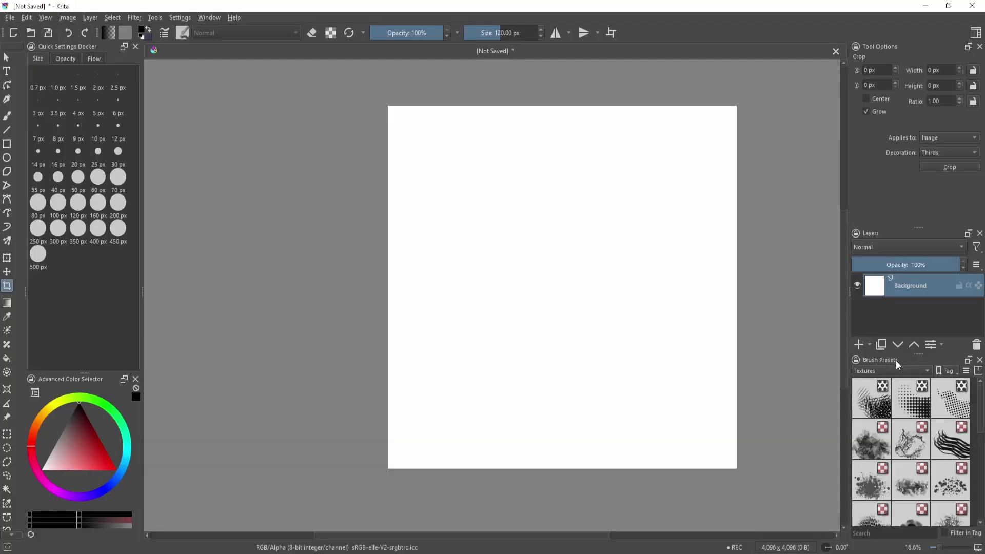
{"action": "mouse_move", "coordinate": [897, 364]}
{"action": "left_mouse_down"}
{"action": "mouse_move", "coordinate": [221, 174]}
{"action": "mouse_move", "coordinate": [273, 132]}
{"action": "left_mouse_up"}
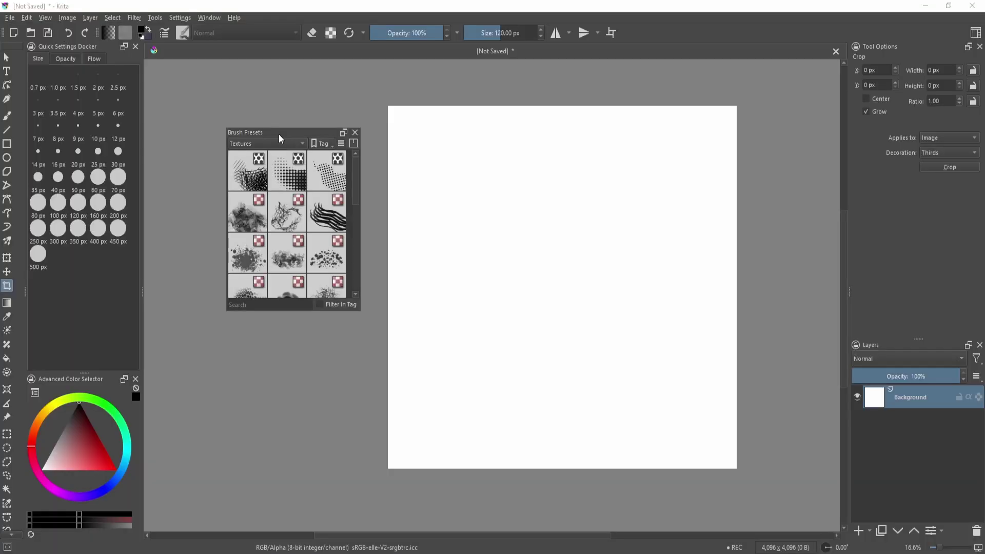
Dock Brush Presets above Quick Settings, widen the left dock, and show presets as Details with smaller icons.
{"action": "left_click_drag", "start_coordinate": [284, 132], "coordinate": [85, 75]}
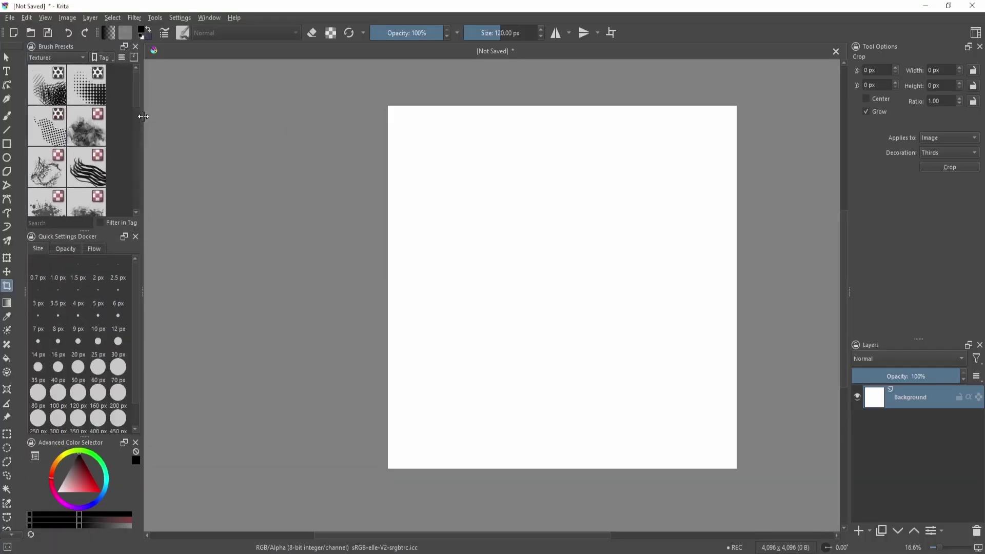
{"action": "left_click_drag", "start_coordinate": [143, 117], "coordinate": [168, 117]}
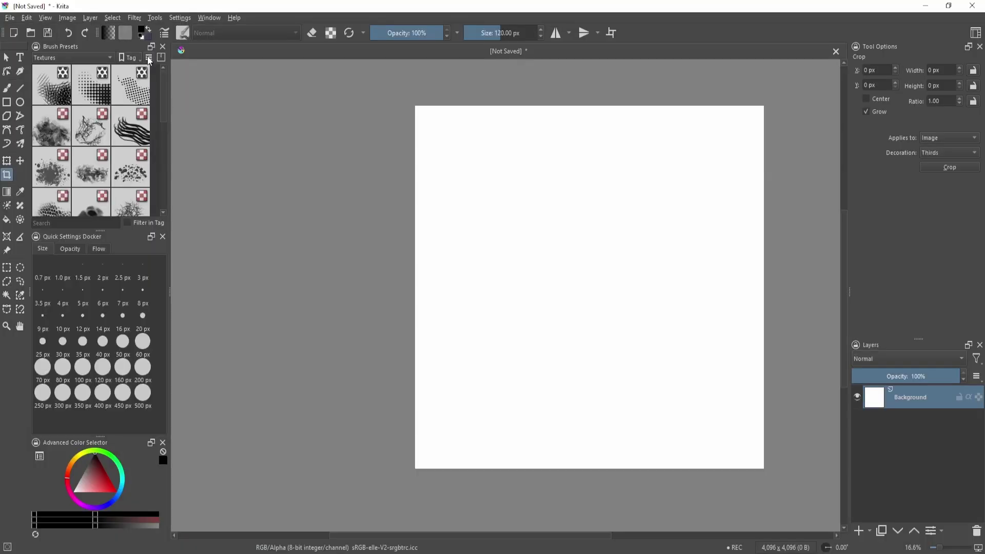
{"action": "left_click", "coordinate": [149, 58]}
{"action": "mouse_move", "coordinate": [214, 115]}
{"action": "left_mouse_down"}
{"action": "mouse_move", "coordinate": [190, 114]}
{"action": "mouse_move", "coordinate": [202, 116]}
{"action": "left_mouse_up"}
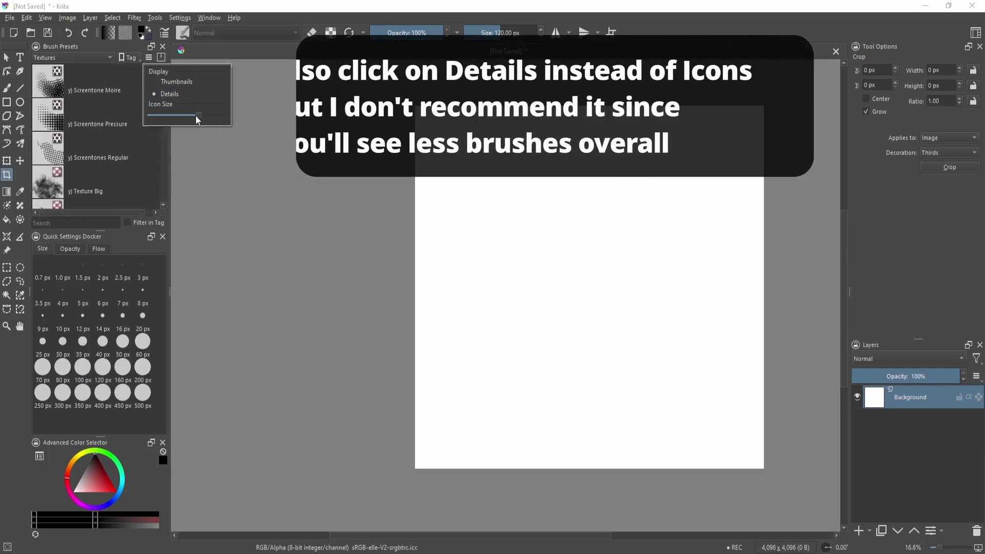
{"action": "left_click_drag", "start_coordinate": [195, 114], "coordinate": [208, 118]}
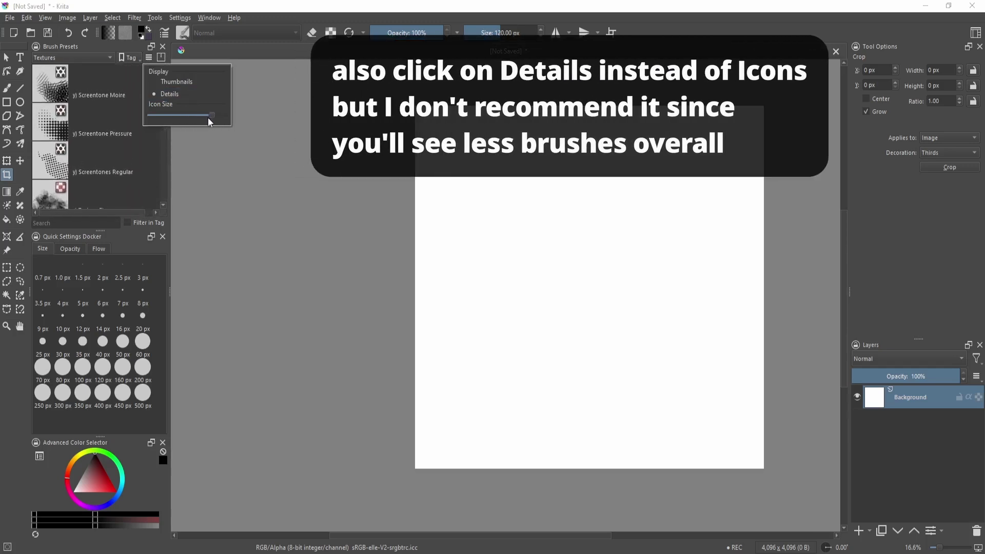
{"action": "left_click", "coordinate": [257, 226]}
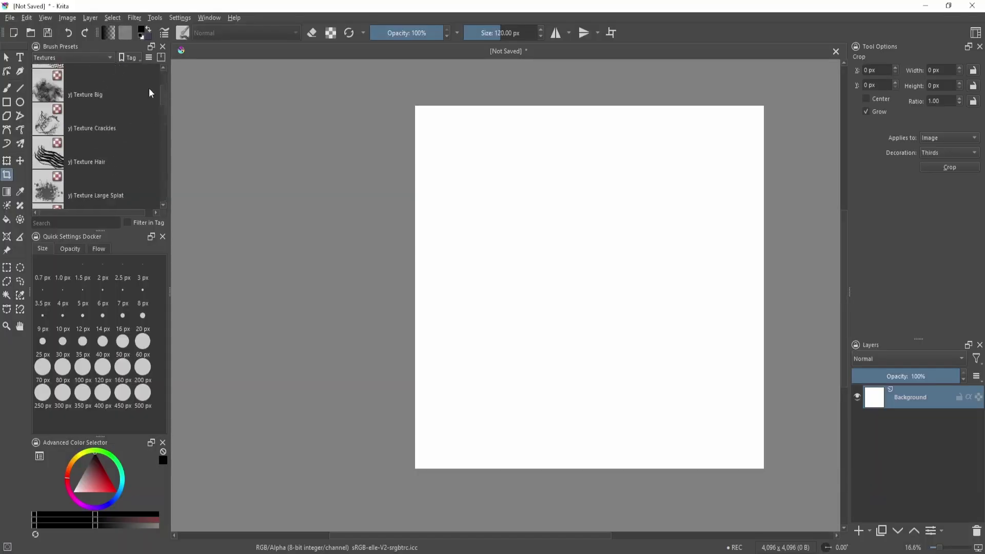
{"action": "scroll", "coordinate": [40, 72], "scroll_direction": "up", "scroll_amount": 3}
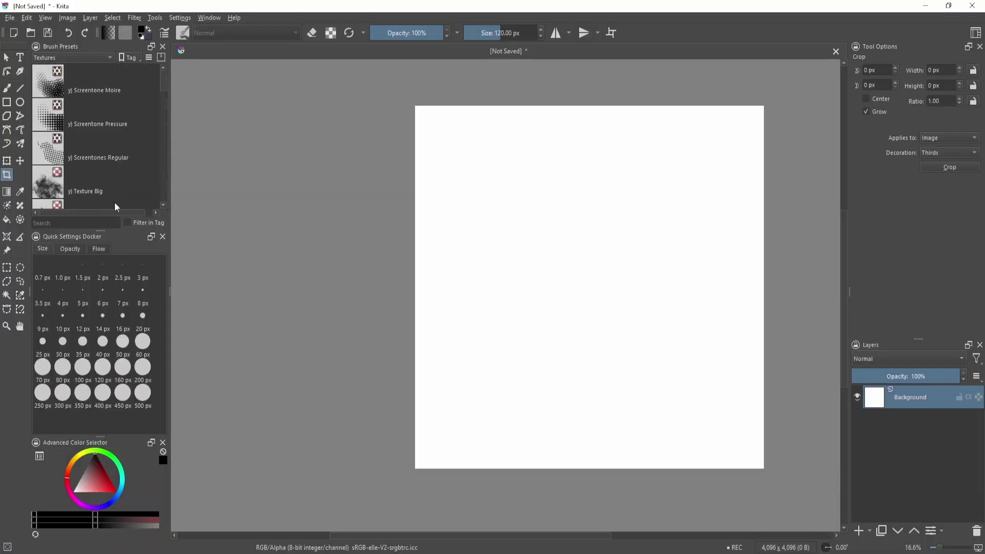
Browse the India ink, Thick paint and Watercolor brush preset groups.
{"action": "left_click", "coordinate": [99, 55]}
{"action": "left_click", "coordinate": [243, 182]}
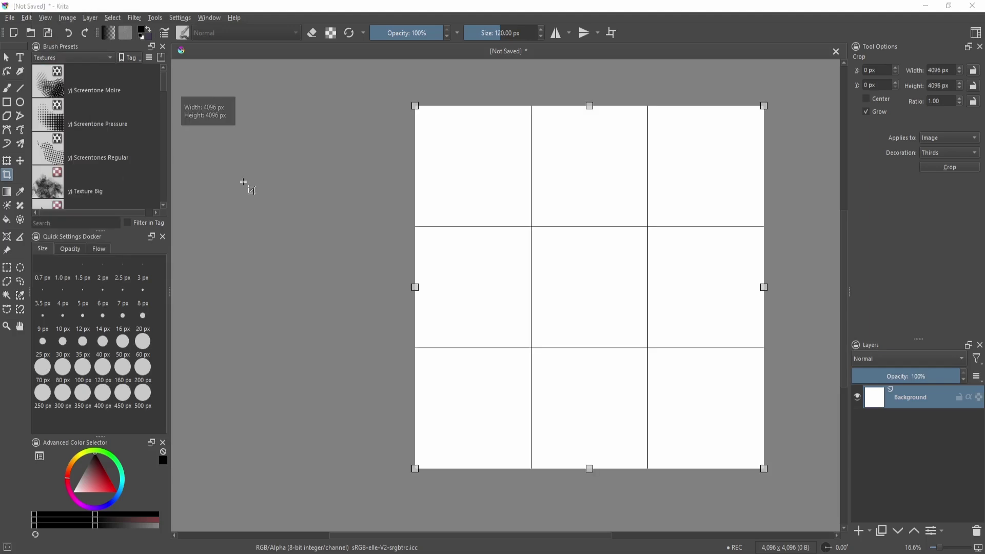
{"action": "left_click", "coordinate": [286, 233]}
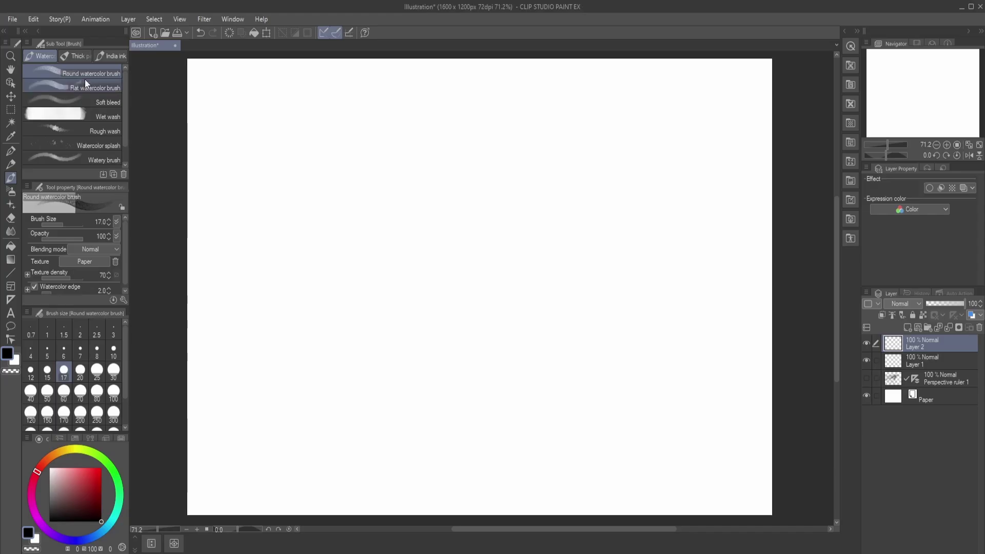
{"action": "left_click", "coordinate": [75, 58]}
{"action": "left_click", "coordinate": [103, 57]}
{"action": "left_click", "coordinate": [76, 56]}
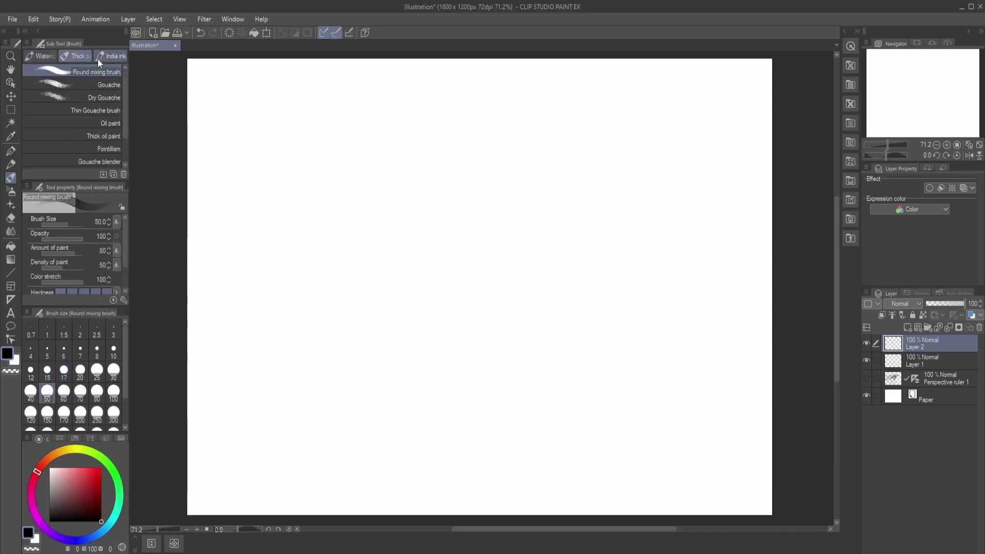
{"action": "left_click", "coordinate": [98, 59]}
{"action": "left_click", "coordinate": [81, 54]}
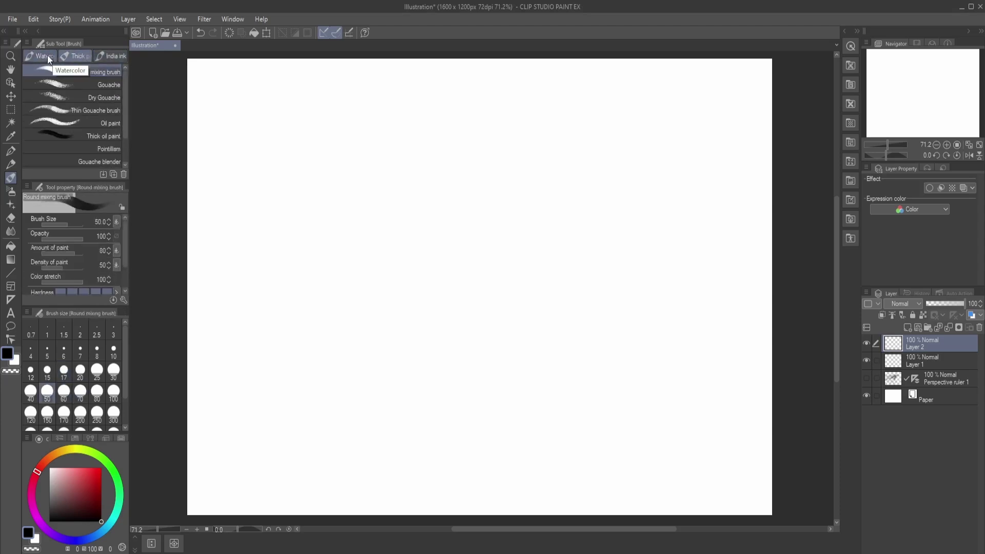
{"action": "left_click", "coordinate": [47, 55]}
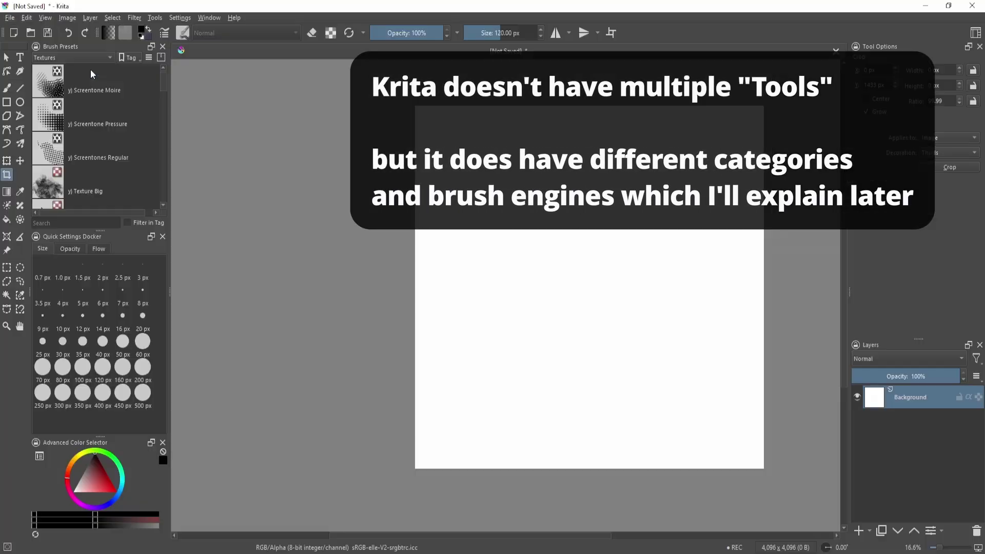
Filter the presets by the 4shapes tag and make Dry Brushing the active brush.
{"action": "left_click", "coordinate": [72, 57]}
{"action": "left_click", "coordinate": [81, 32]}
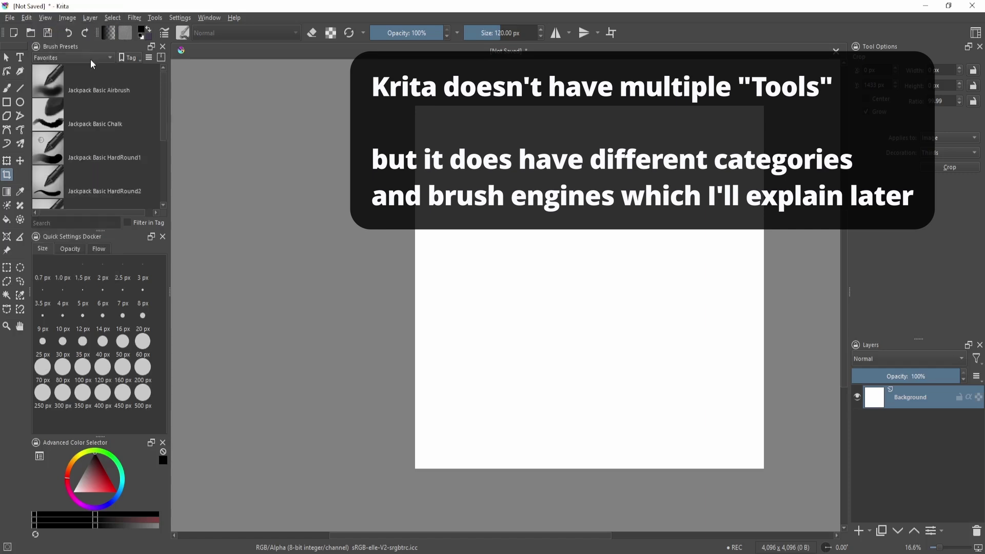
{"action": "left_click", "coordinate": [87, 58]}
{"action": "left_click", "coordinate": [81, 64]}
{"action": "left_click", "coordinate": [92, 93]}
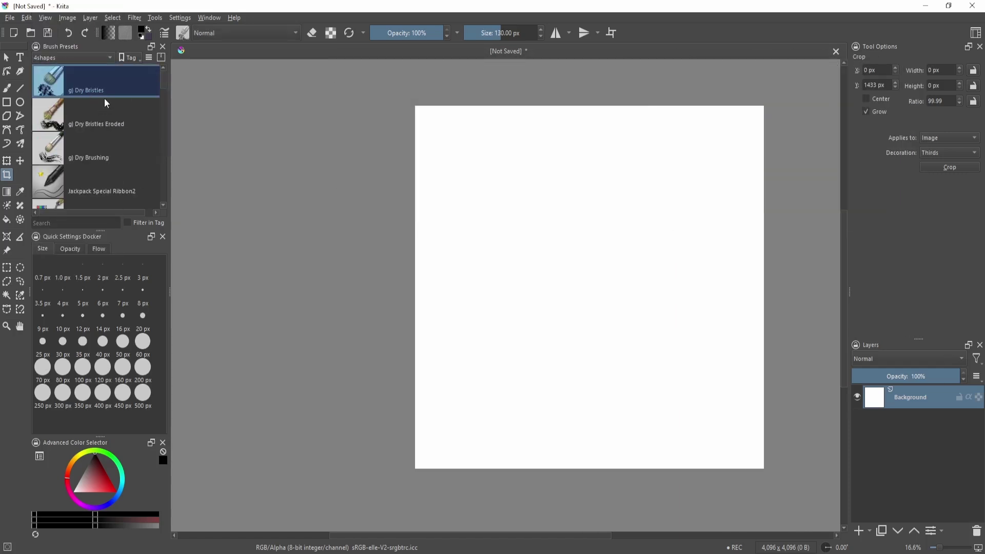
{"action": "left_click", "coordinate": [112, 156]}
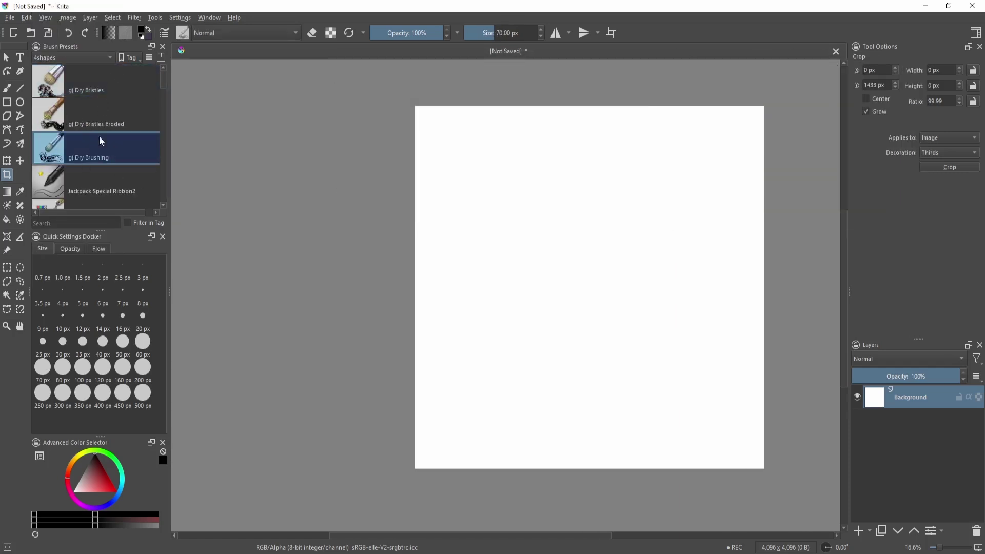
{"action": "left_click", "coordinate": [98, 225]}
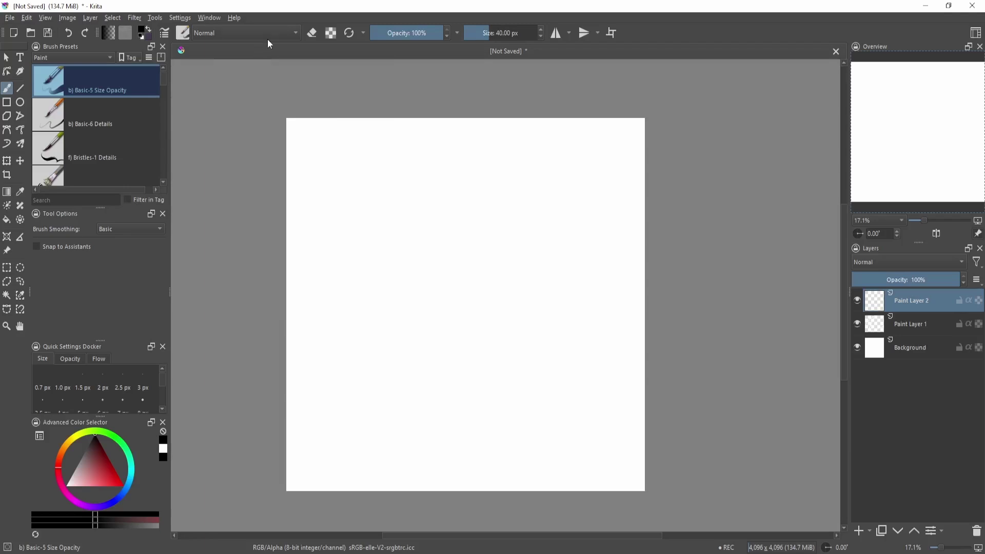
Open the Basic-5 Size Opacity brush settings and collapse the General options group.
{"action": "left_click", "coordinate": [182, 34]}
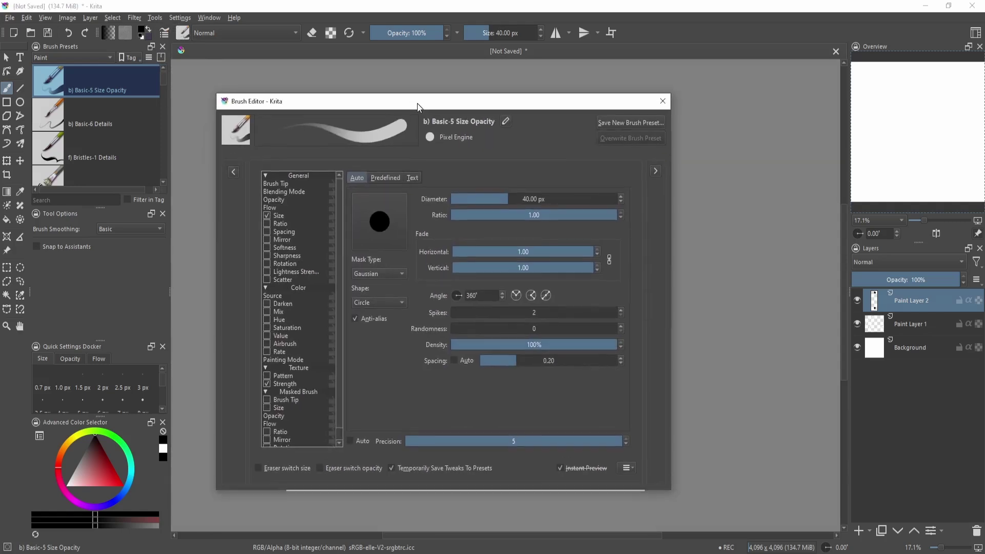
{"action": "scroll", "coordinate": [319, 275], "scroll_direction": "down", "scroll_amount": 1}
{"action": "scroll", "coordinate": [319, 279], "scroll_direction": "up", "scroll_amount": 1}
{"action": "left_click", "coordinate": [294, 175]}
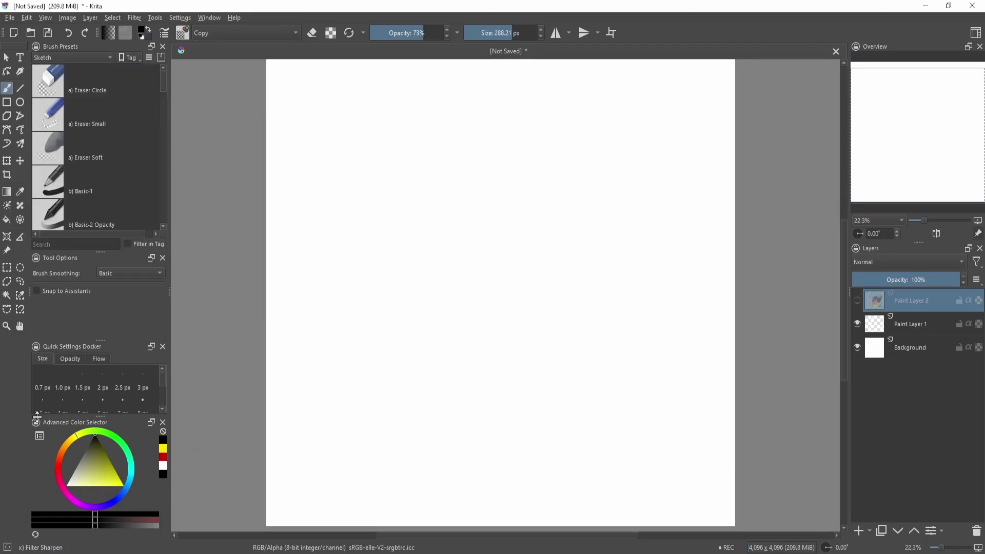
Heighten the Advanced Color Selector and switch its shape from triangle to ring-with-square.
{"action": "left_click_drag", "start_coordinate": [103, 416], "coordinate": [107, 382]}
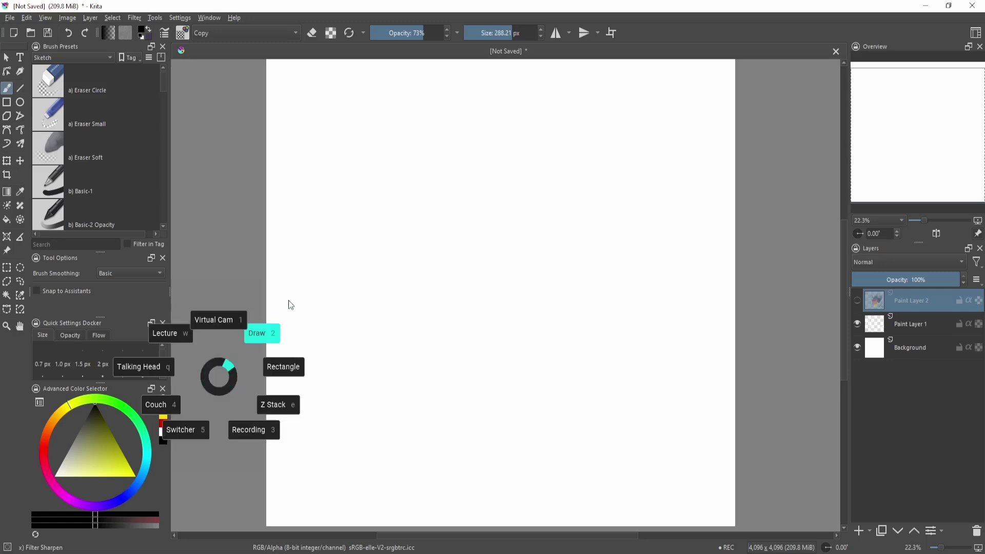
{"action": "left_click", "coordinate": [39, 402]}
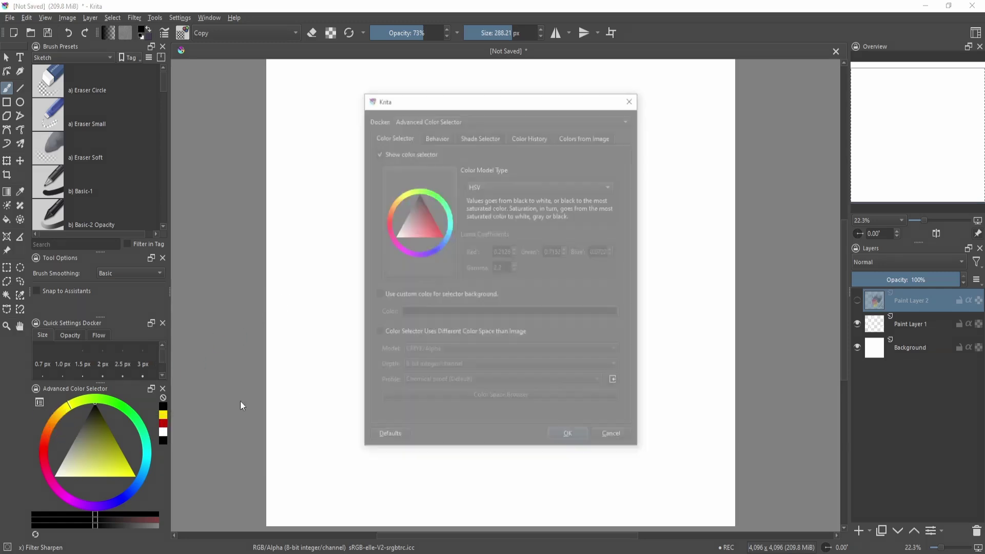
{"action": "left_click", "coordinate": [408, 226]}
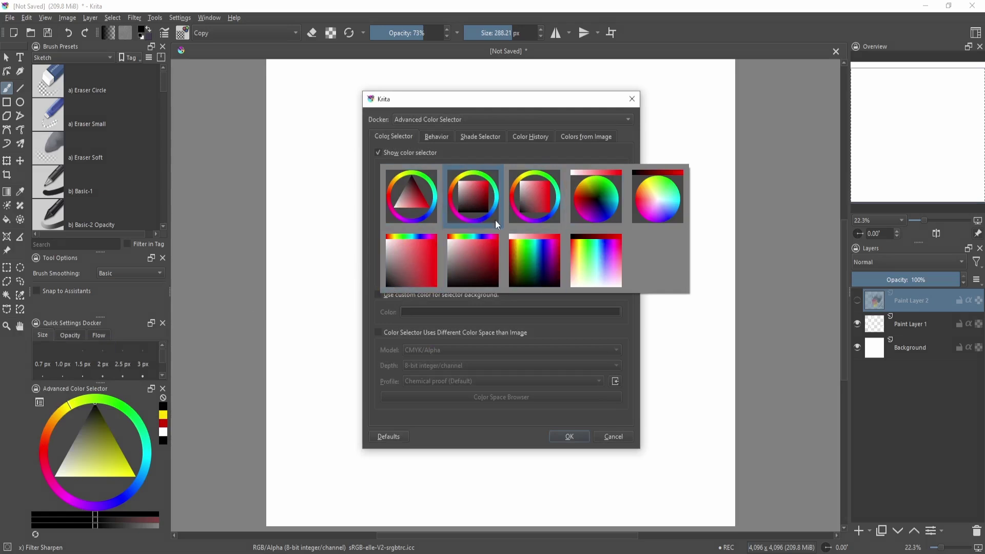
{"action": "left_click", "coordinate": [452, 205]}
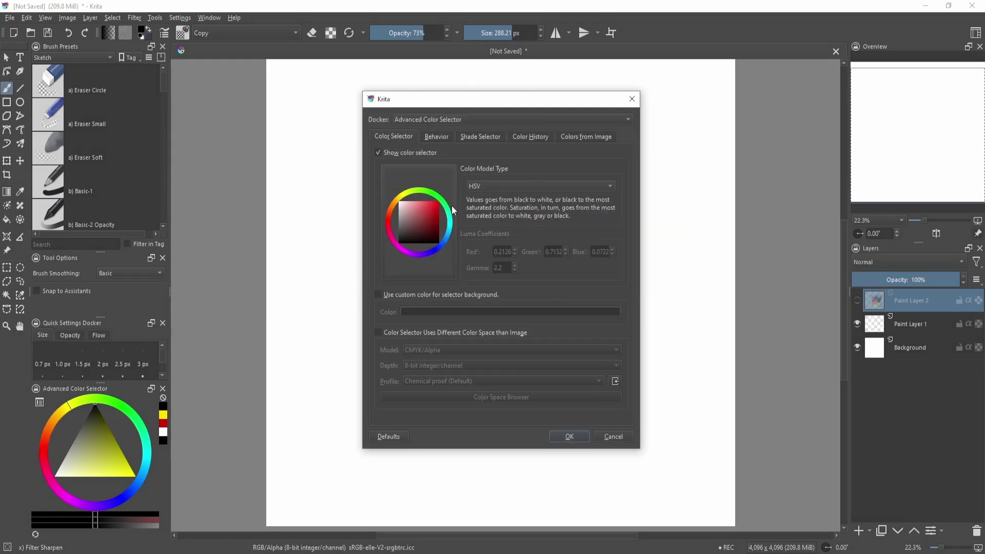
{"action": "left_click", "coordinate": [570, 436]}
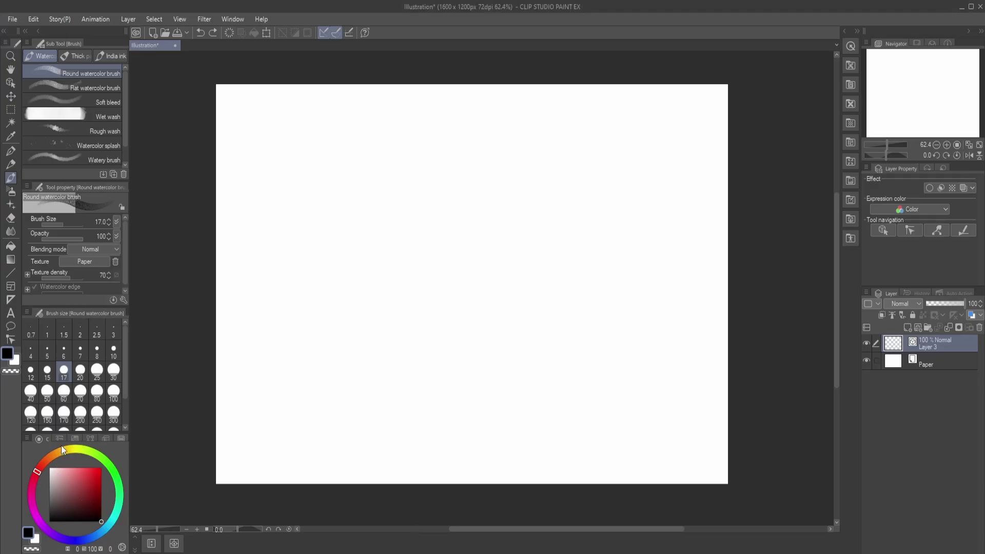
{"action": "left_click_drag", "start_coordinate": [82, 499], "coordinate": [101, 467]}
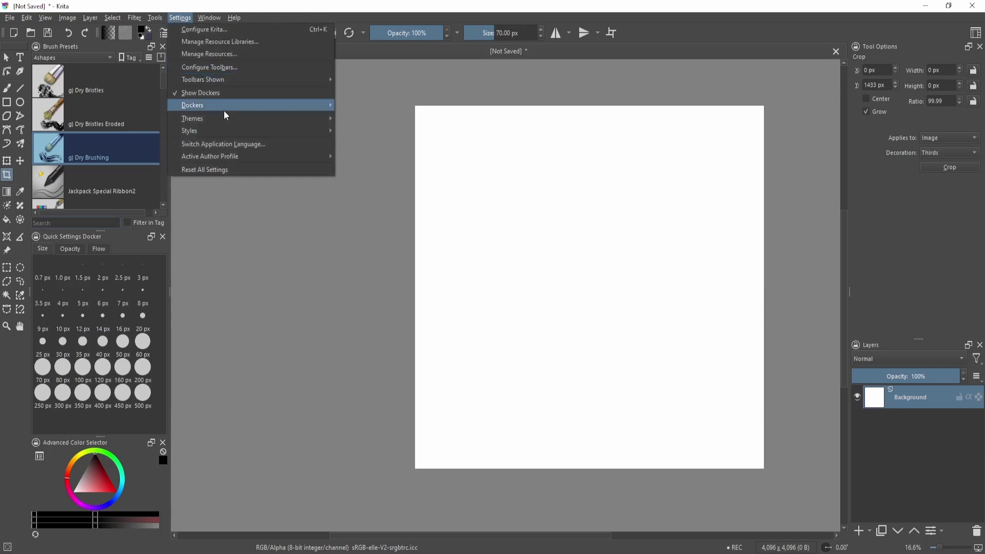
{"action": "mouse_move", "coordinate": [224, 111]}
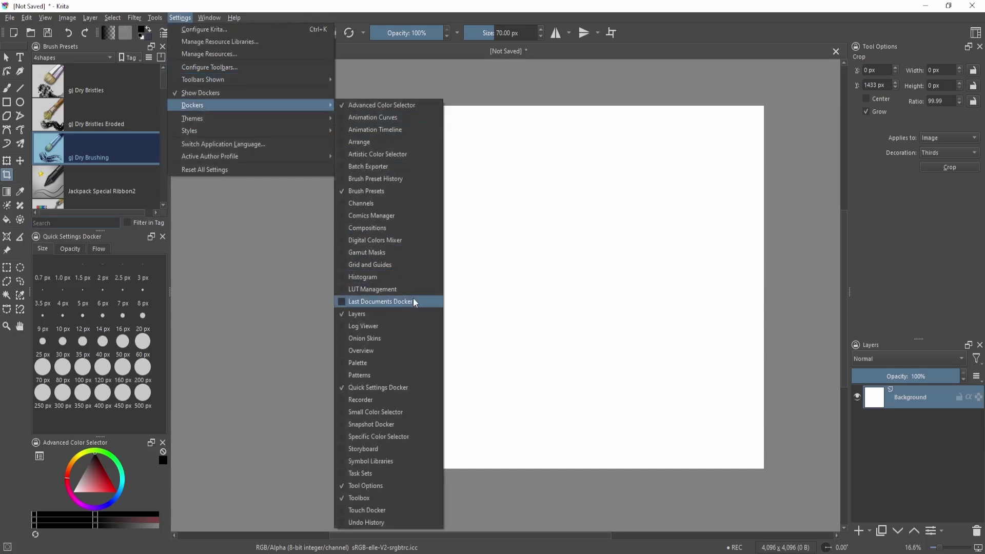
Add the Overview docker and dock it atop the right column, above Tool Options.
{"action": "left_click", "coordinate": [359, 351]}
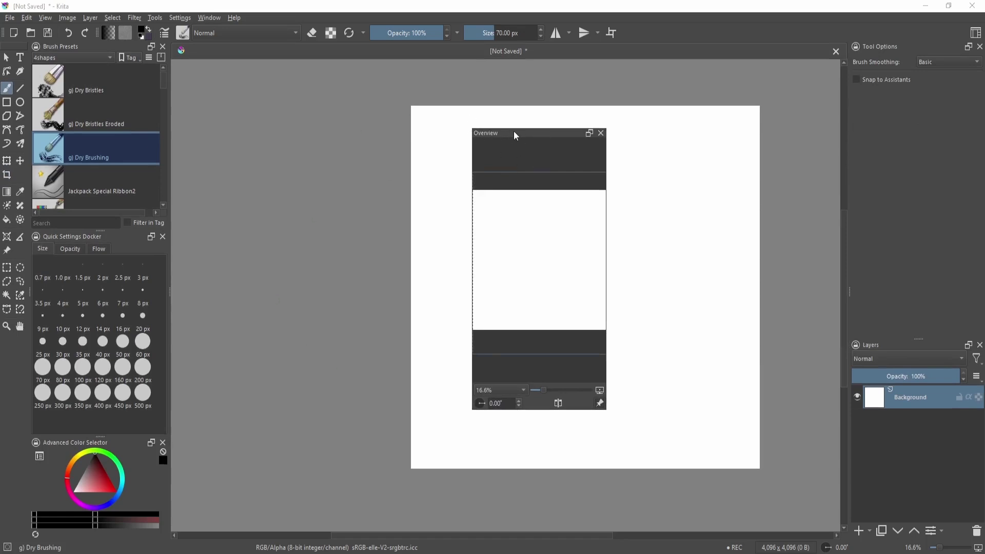
{"action": "left_click_drag", "start_coordinate": [515, 135], "coordinate": [895, 77]}
{"action": "left_click_drag", "start_coordinate": [925, 195], "coordinate": [925, 205]}
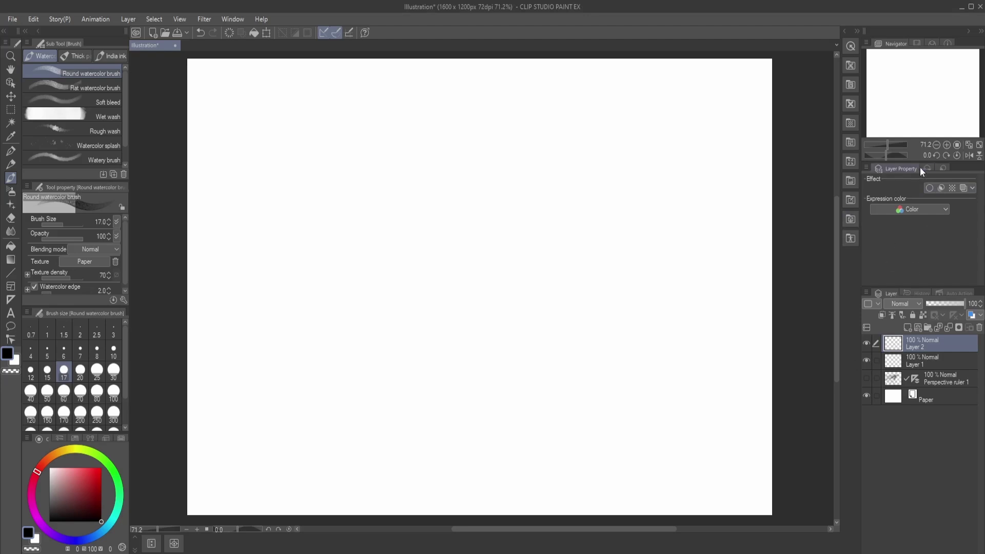
{"action": "left_click", "coordinate": [941, 168]}
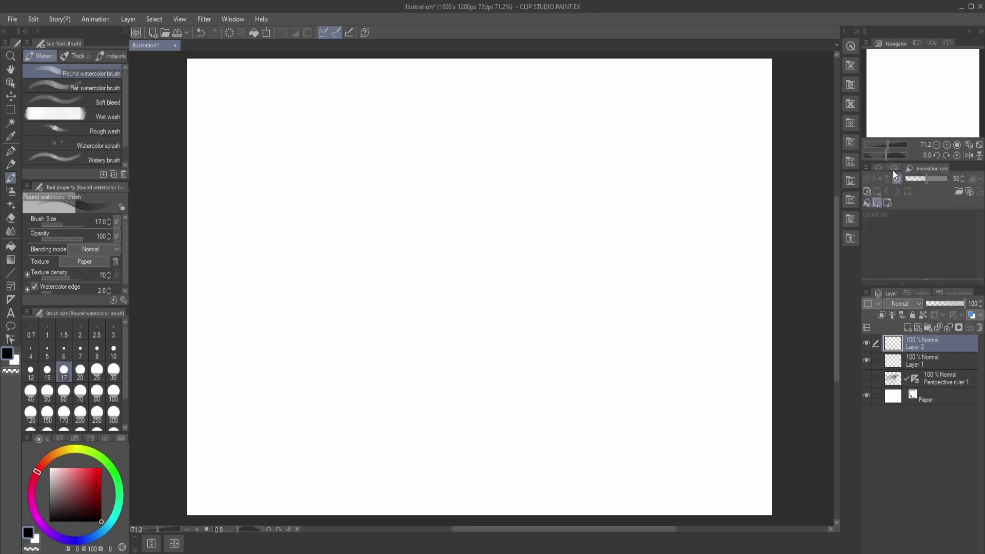
{"action": "left_click", "coordinate": [893, 170]}
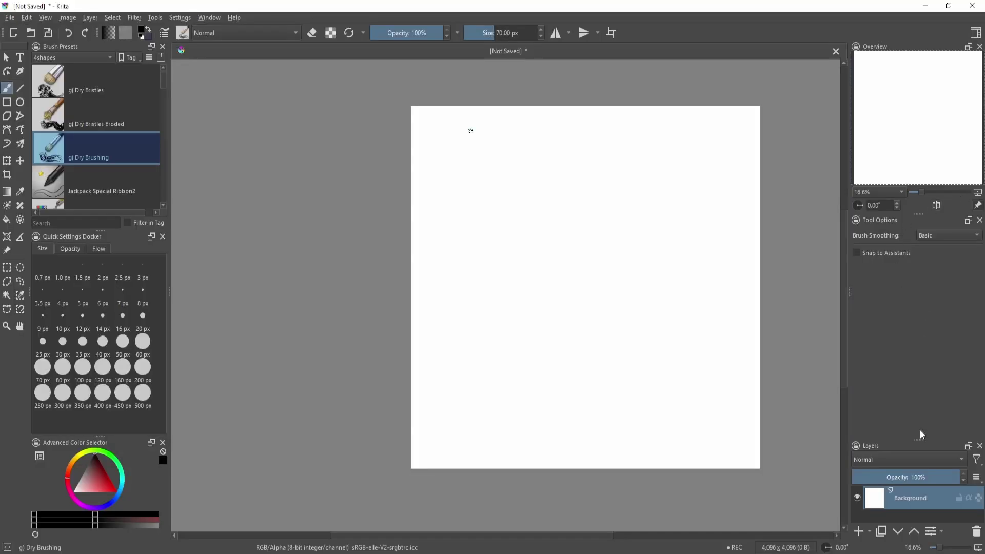
Heighten Layers, draw a rectangle right of the page centre, and dock Tool Options on the left.
{"action": "left_click_drag", "start_coordinate": [919, 437], "coordinate": [918, 225]}
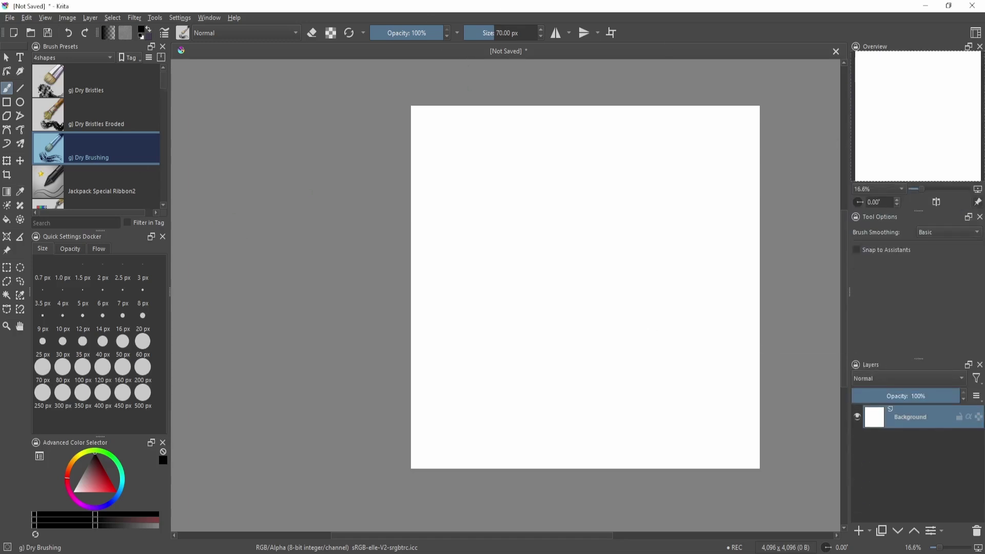
{"action": "left_click", "coordinate": [13, 104]}
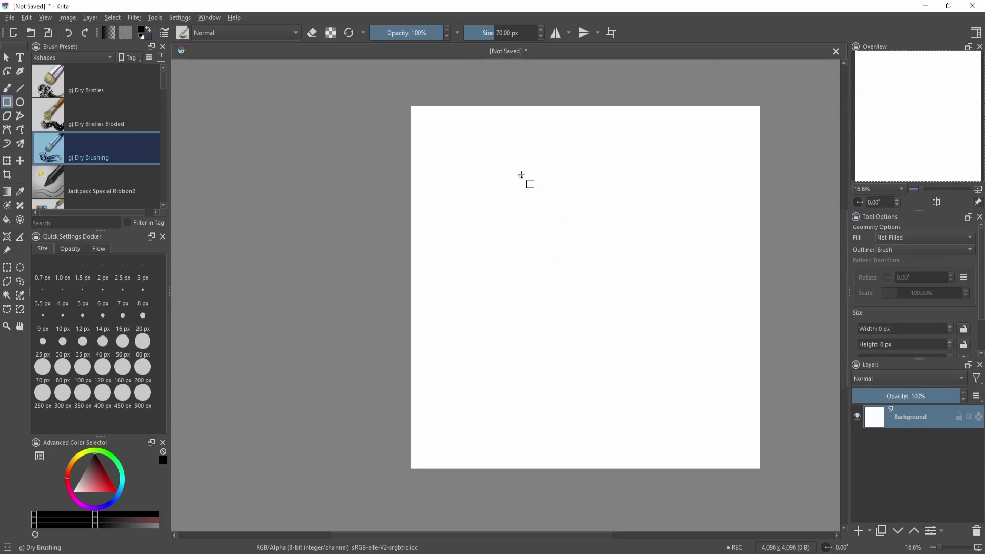
{"action": "left_click_drag", "start_coordinate": [546, 189], "coordinate": [704, 329]}
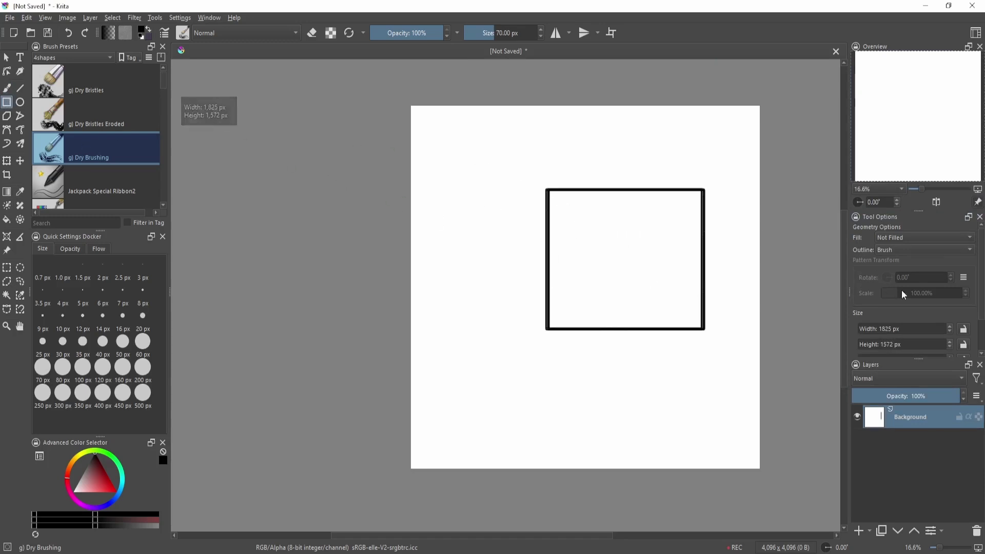
{"action": "scroll", "coordinate": [905, 296], "scroll_direction": "up", "scroll_amount": 2}
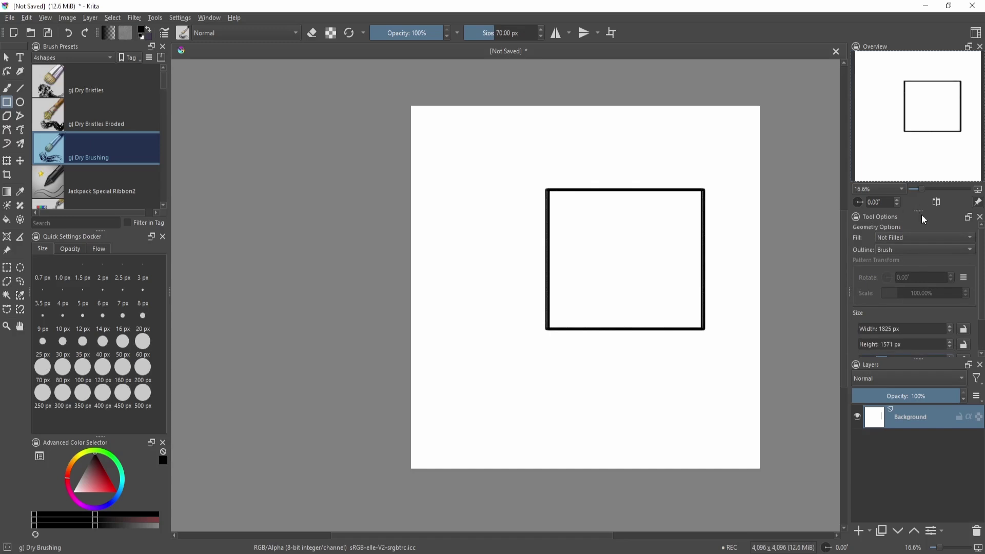
{"action": "mouse_move", "coordinate": [925, 219]}
{"action": "left_mouse_down"}
{"action": "mouse_move", "coordinate": [900, 236]}
{"action": "mouse_move", "coordinate": [344, 228]}
{"action": "mouse_move", "coordinate": [91, 239]}
{"action": "mouse_move", "coordinate": [110, 226]}
{"action": "left_mouse_up"}
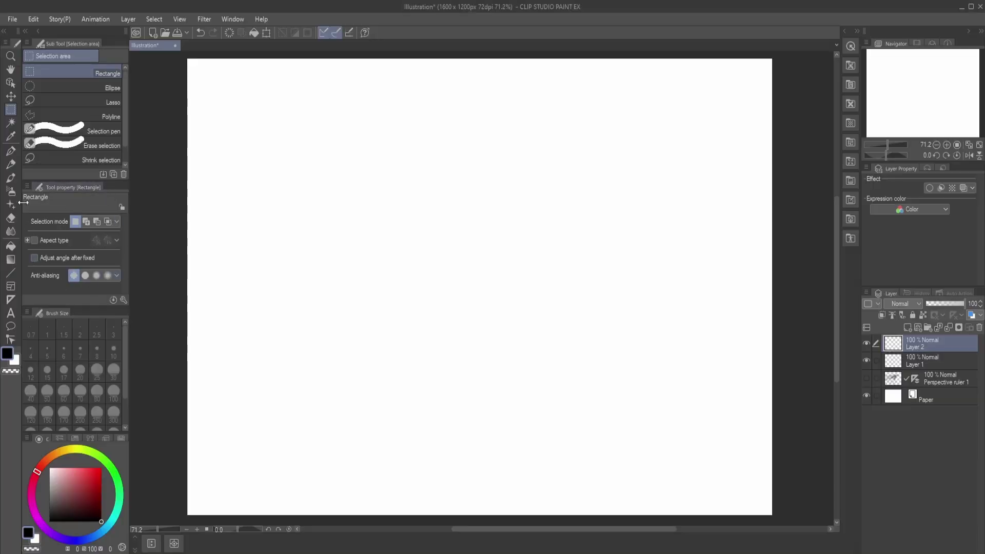
Move through the Pencil and Pen tools to the Fill tool, then add vector Layer 3 above Layer 2.
{"action": "left_click", "coordinate": [10, 164]}
{"action": "left_click", "coordinate": [10, 150]}
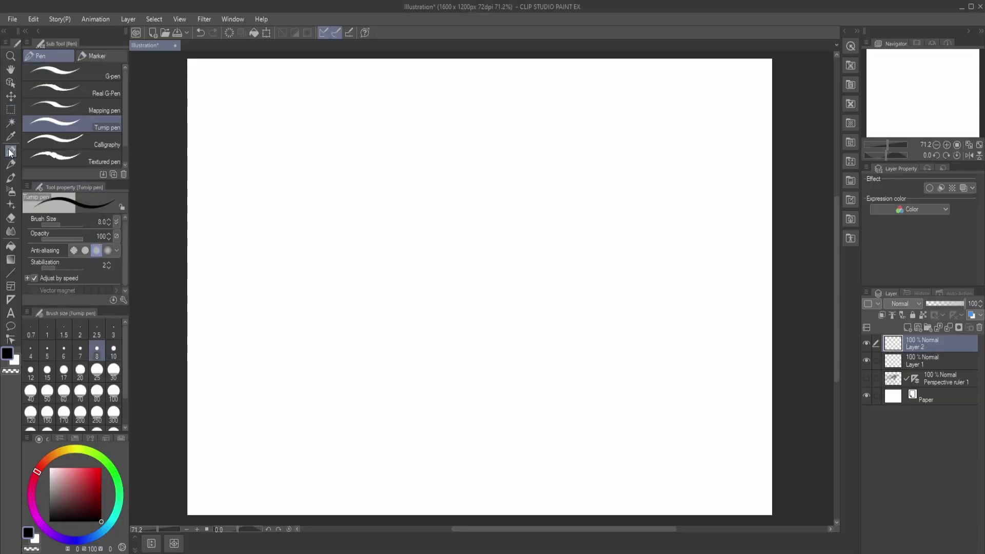
{"action": "left_click", "coordinate": [11, 246]}
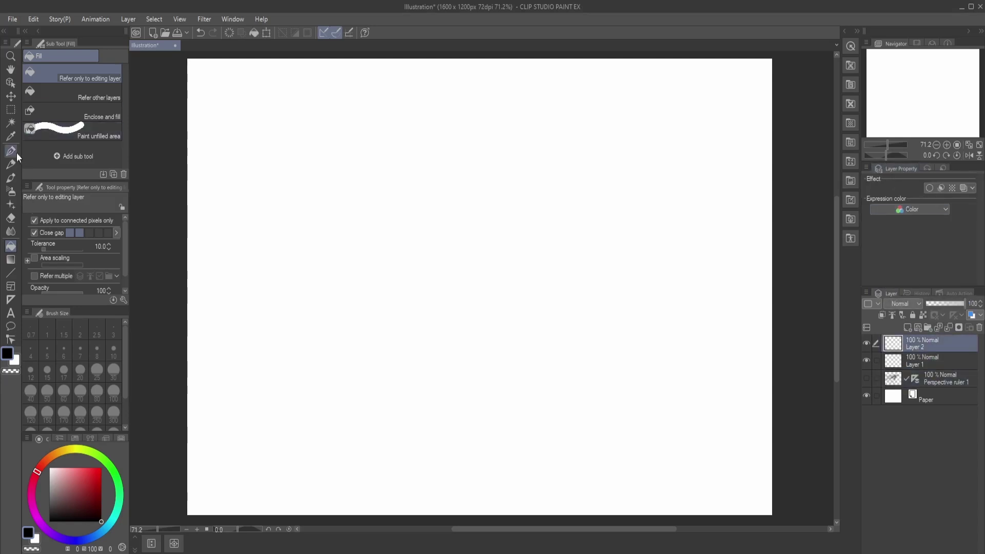
{"action": "left_click", "coordinate": [918, 325]}
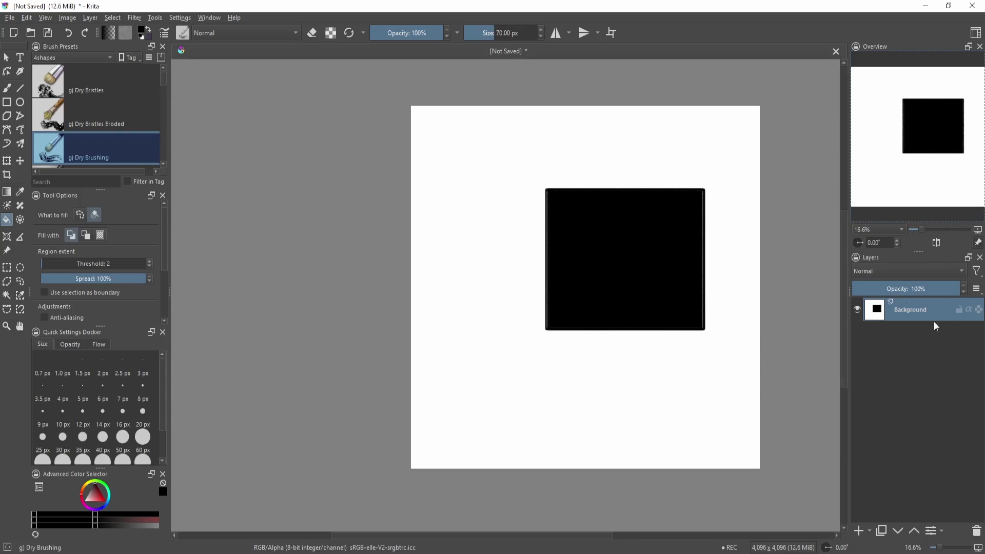
Raise the Overview–Layers divider slightly so the Layers docker gains room, then recentre the page.
{"action": "left_click_drag", "start_coordinate": [918, 252], "coordinate": [917, 243]}
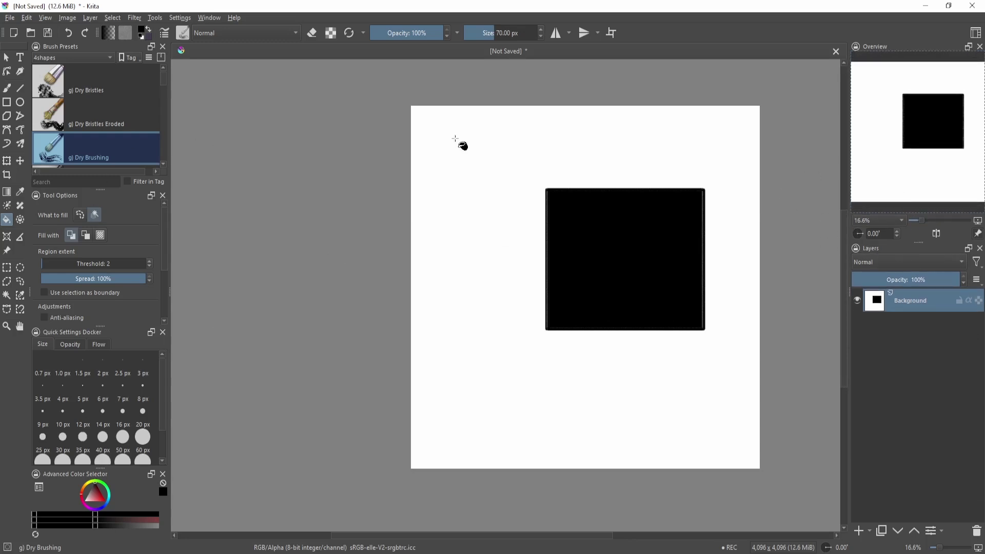
{"action": "left_click_drag", "start_coordinate": [629, 239], "coordinate": [499, 261]}
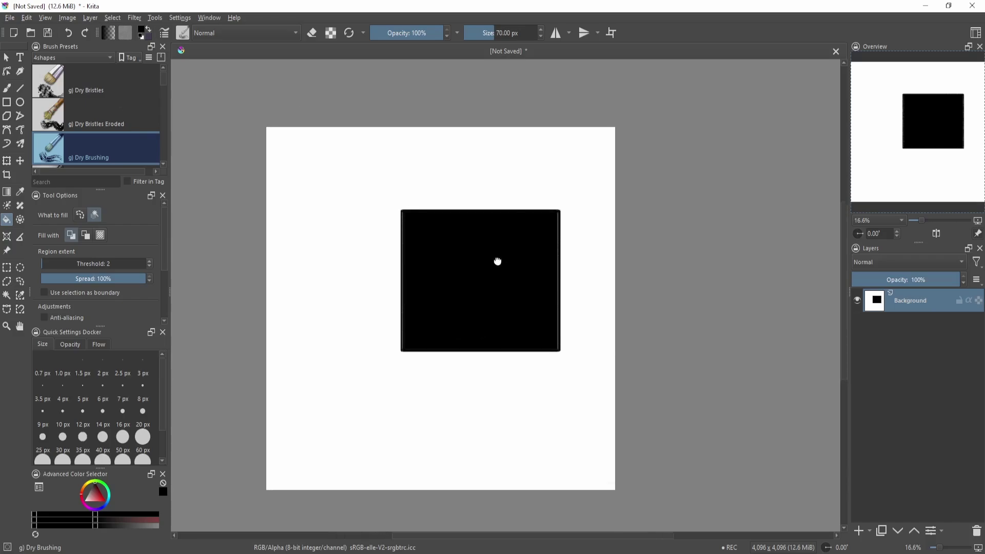